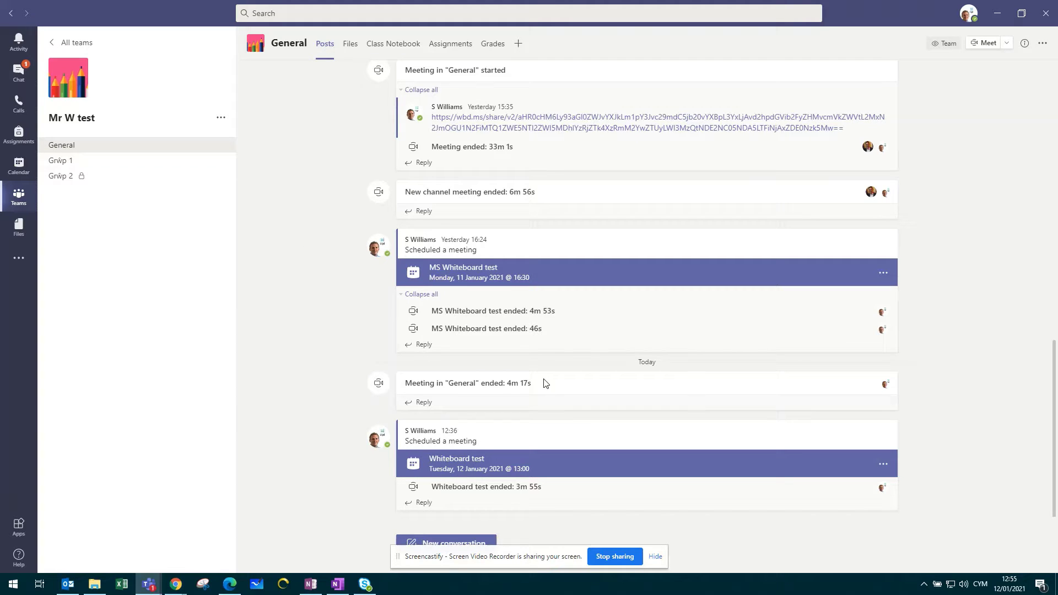
# Open the Whiteboard test meeting's details from the General channel and join the call.
pyautogui.click(1007, 44)
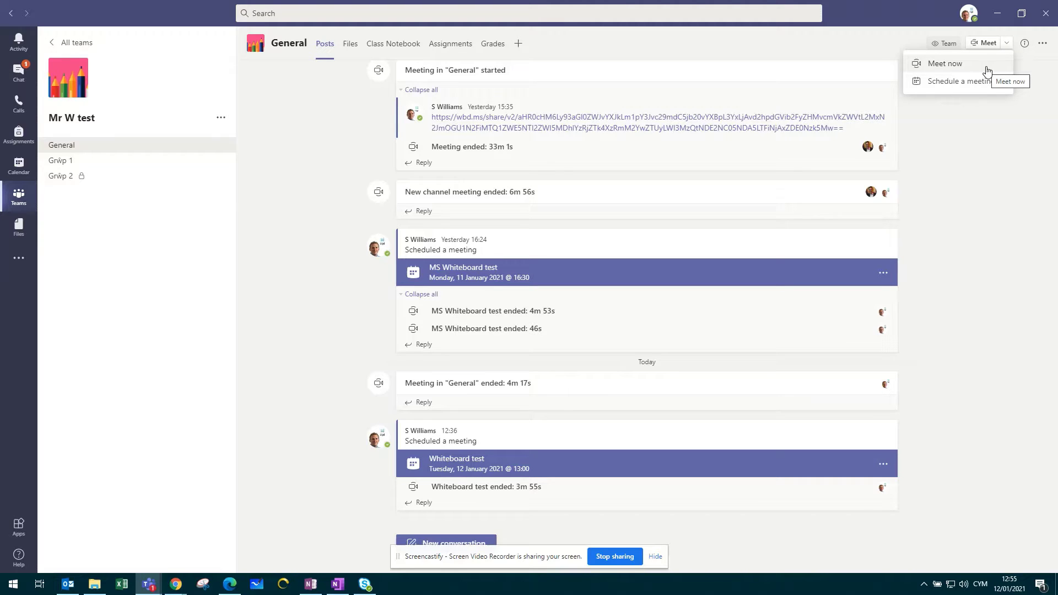
pyautogui.click(989, 165)
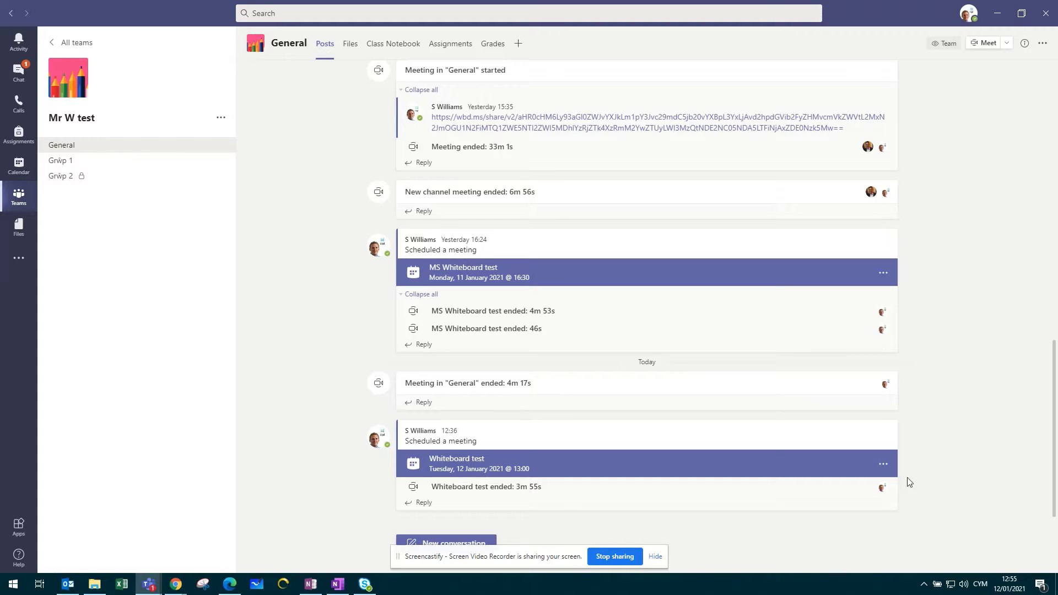
pyautogui.click(883, 466)
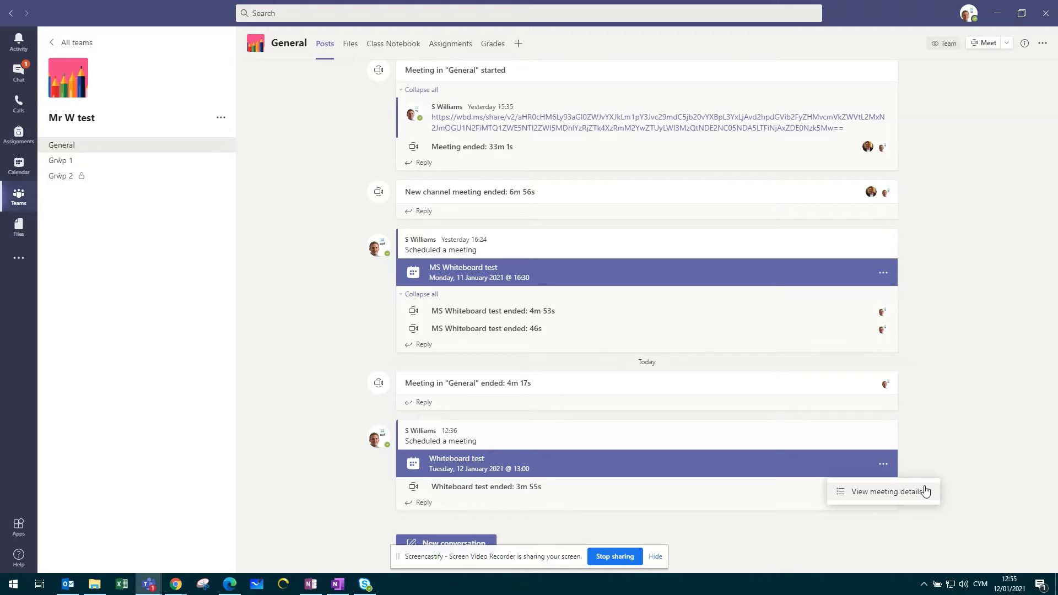
pyautogui.click(945, 453)
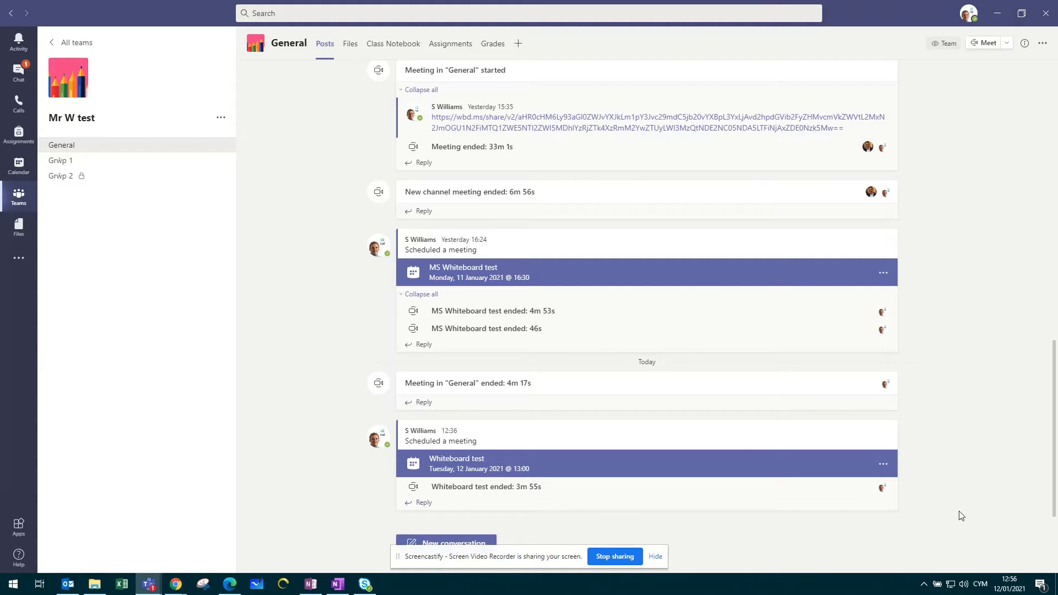
pyautogui.click(479, 465)
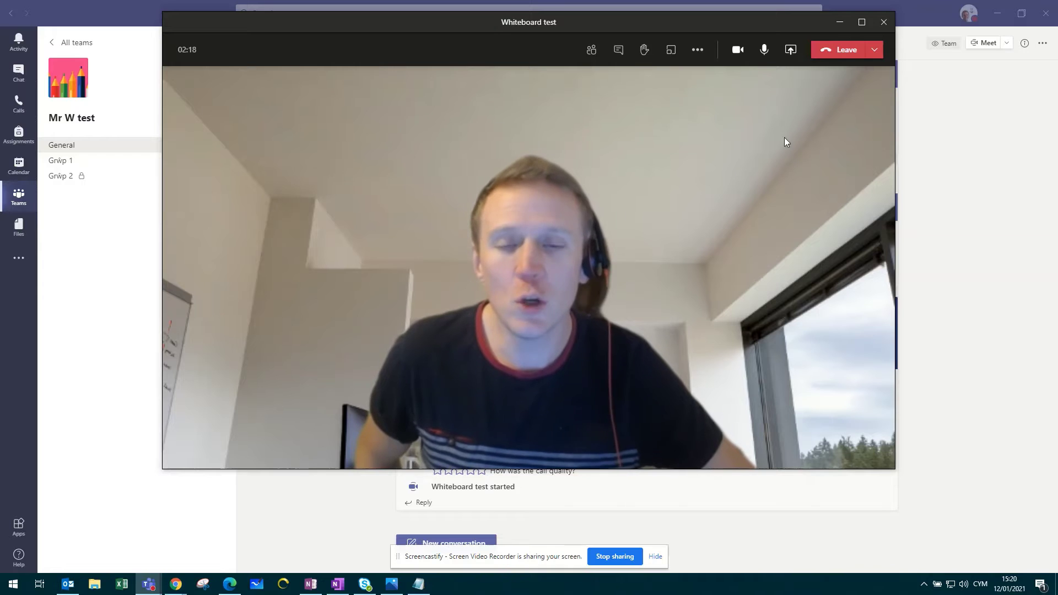
# Share a blank Microsoft Whiteboard with everyone via Share content.
pyautogui.click(791, 50)
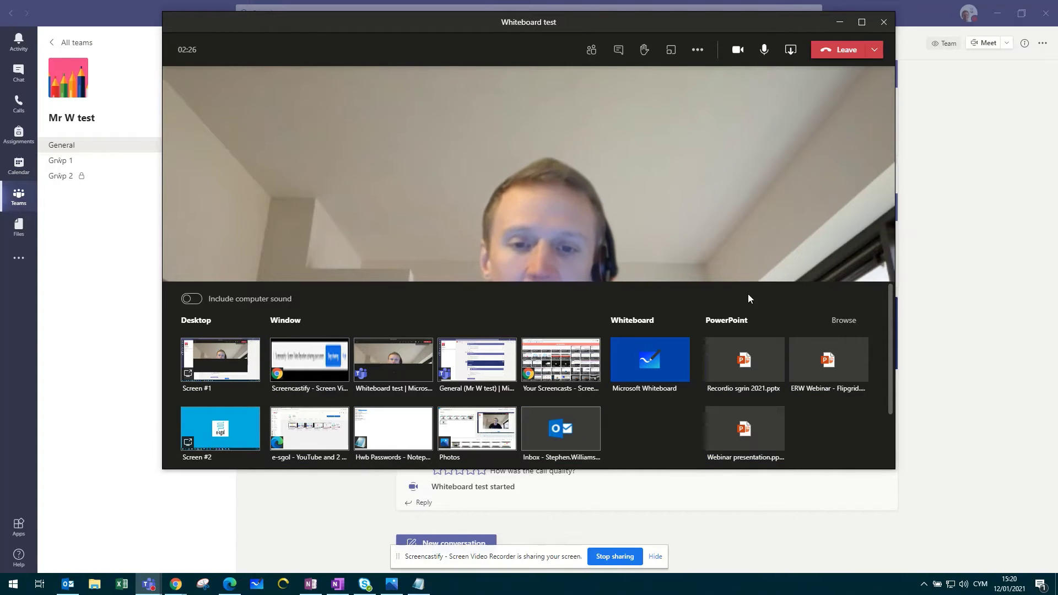
pyautogui.click(665, 360)
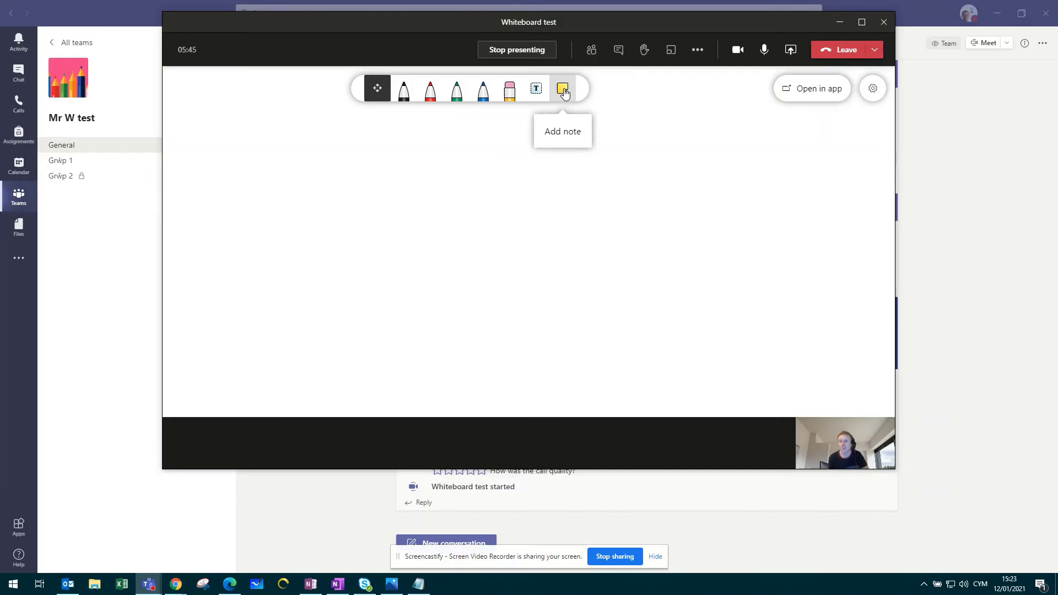
pyautogui.click(536, 90)
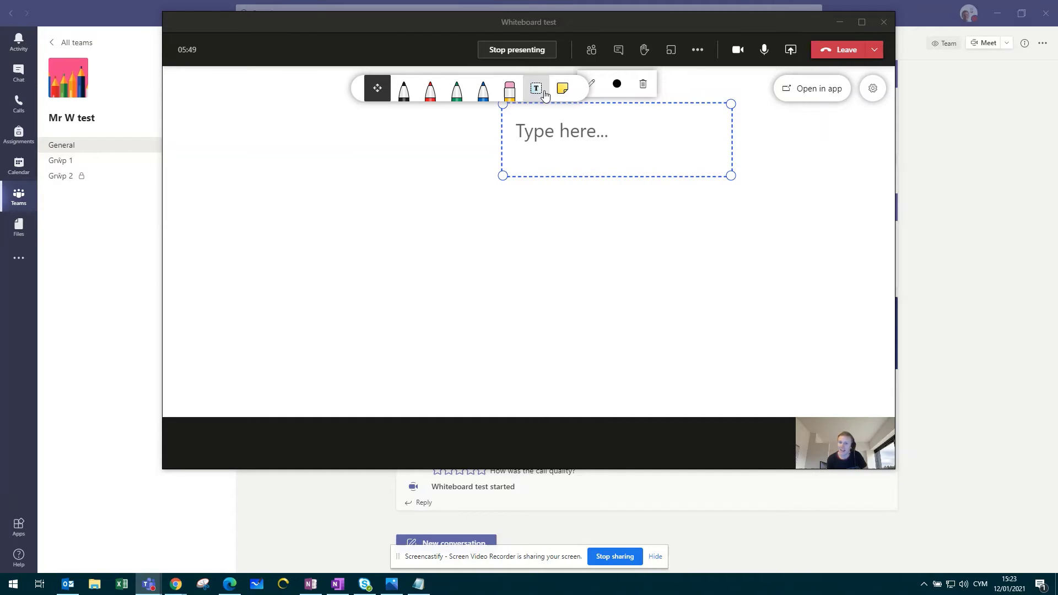
pyautogui.click(562, 89)
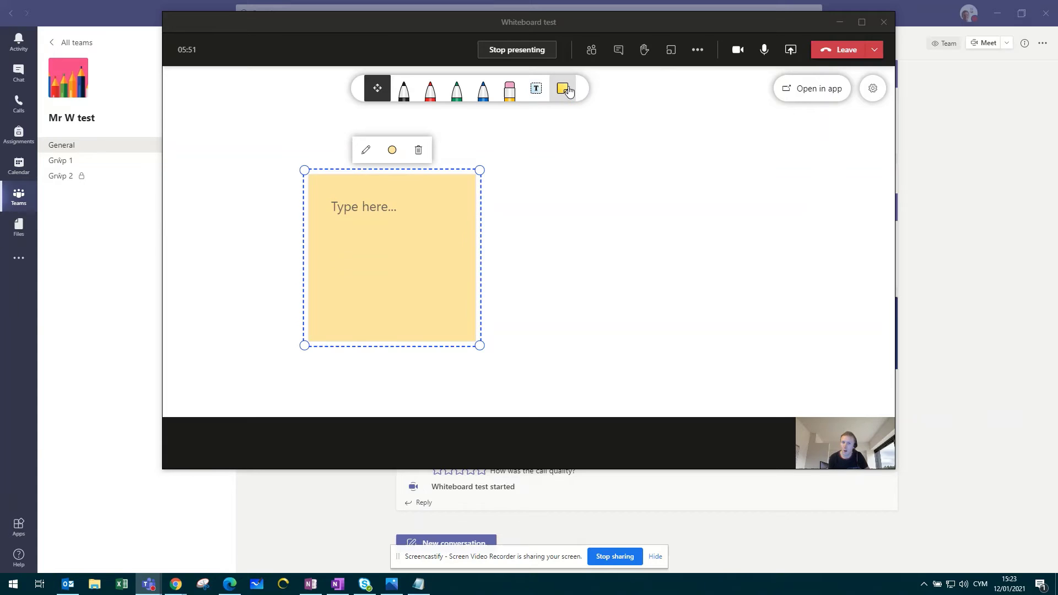
pyautogui.click(562, 90)
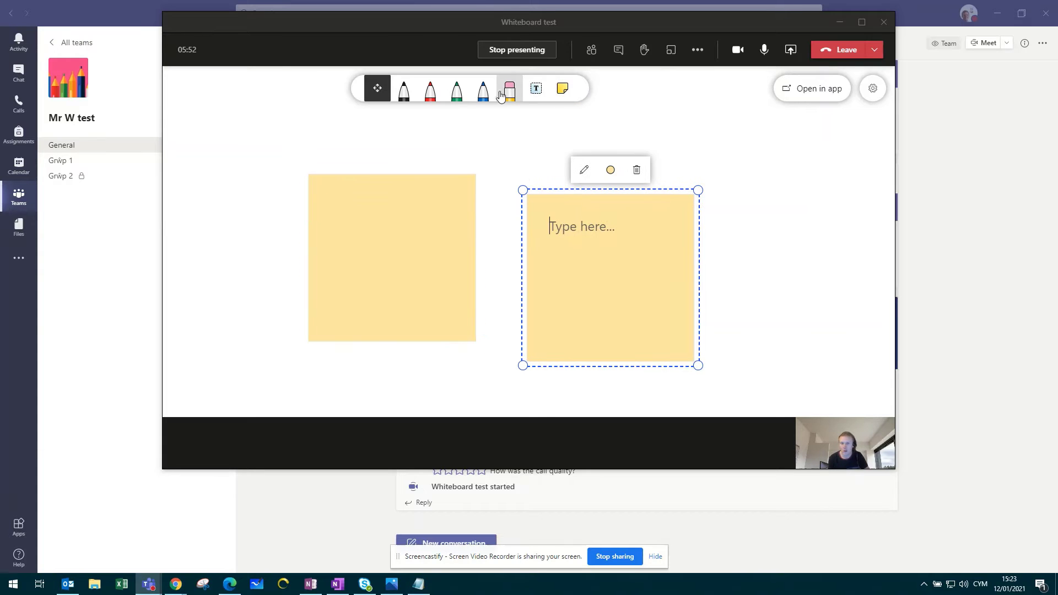
pyautogui.click(635, 169)
pyautogui.click(441, 198)
pyautogui.click(418, 149)
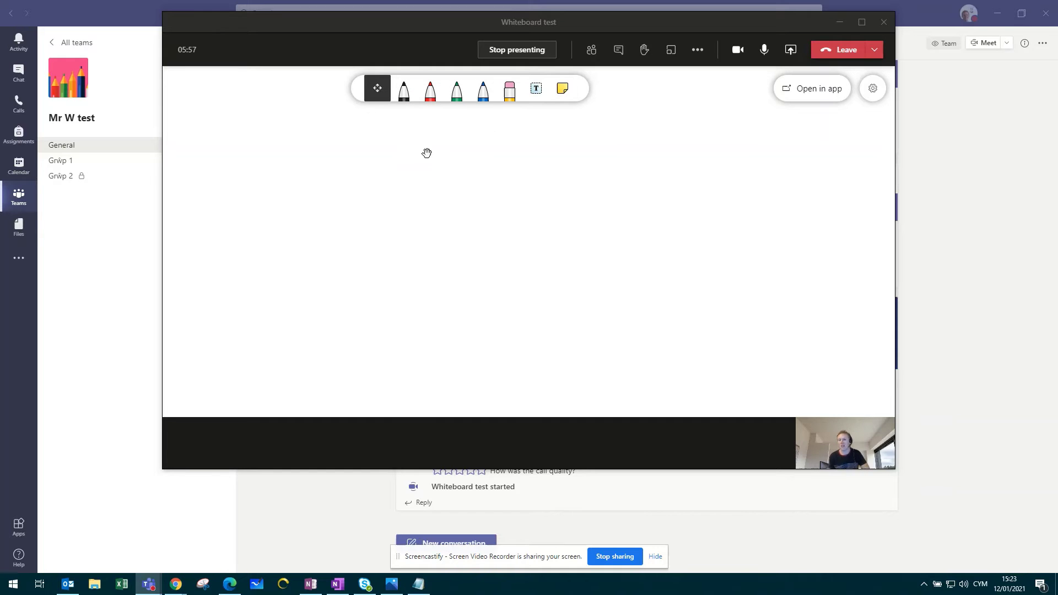
# Switch on 'Other participants can edit' in the whiteboard settings.
pyautogui.click(873, 89)
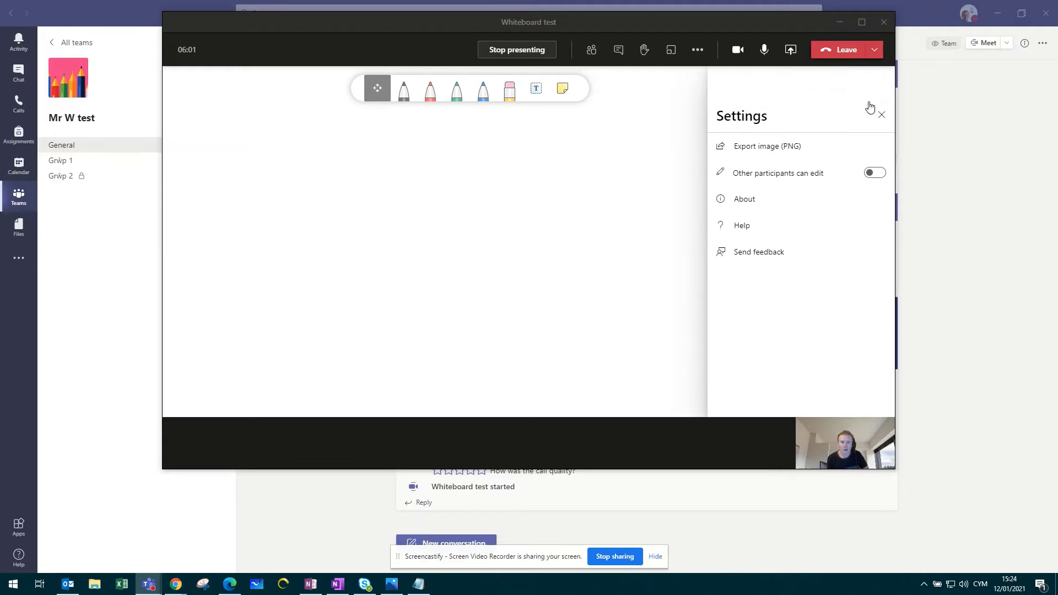
pyautogui.click(876, 174)
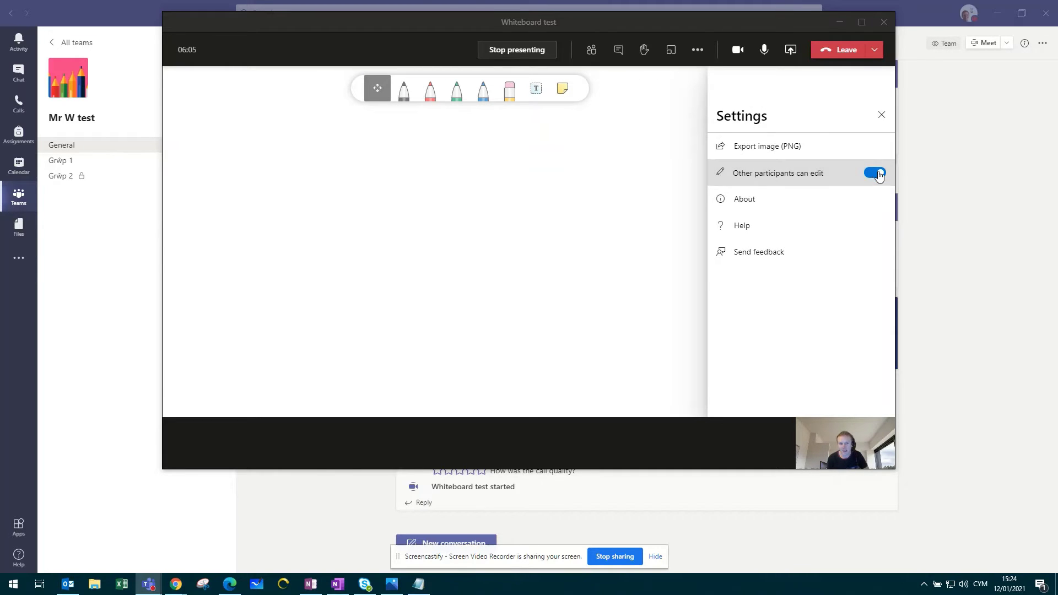
pyautogui.click(874, 175)
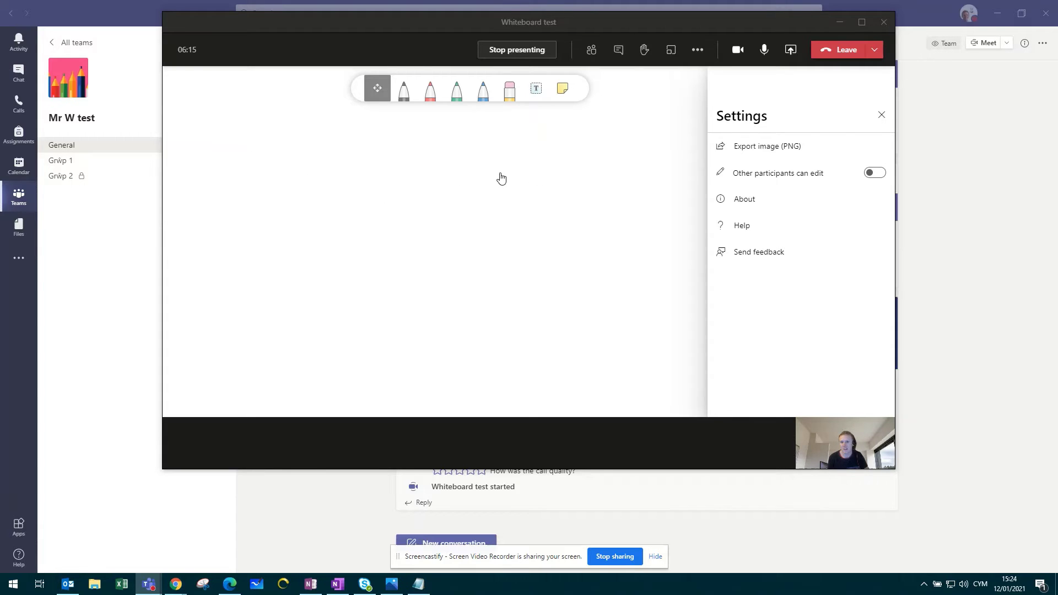
pyautogui.click(873, 174)
pyautogui.click(881, 115)
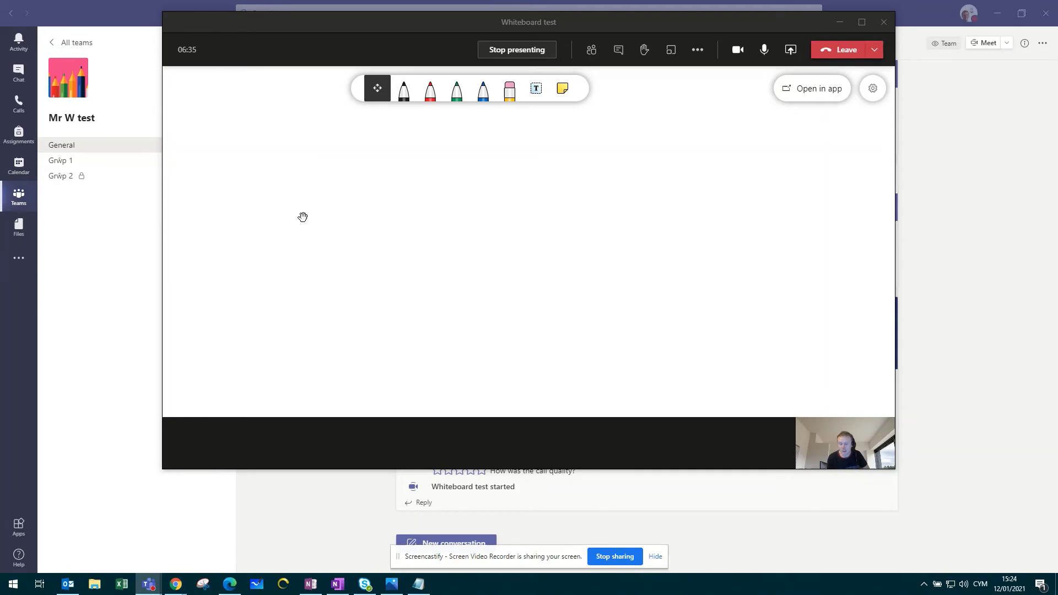
# Try out a text box and a sticky note, moving the note lower on the board.
pyautogui.click(537, 92)
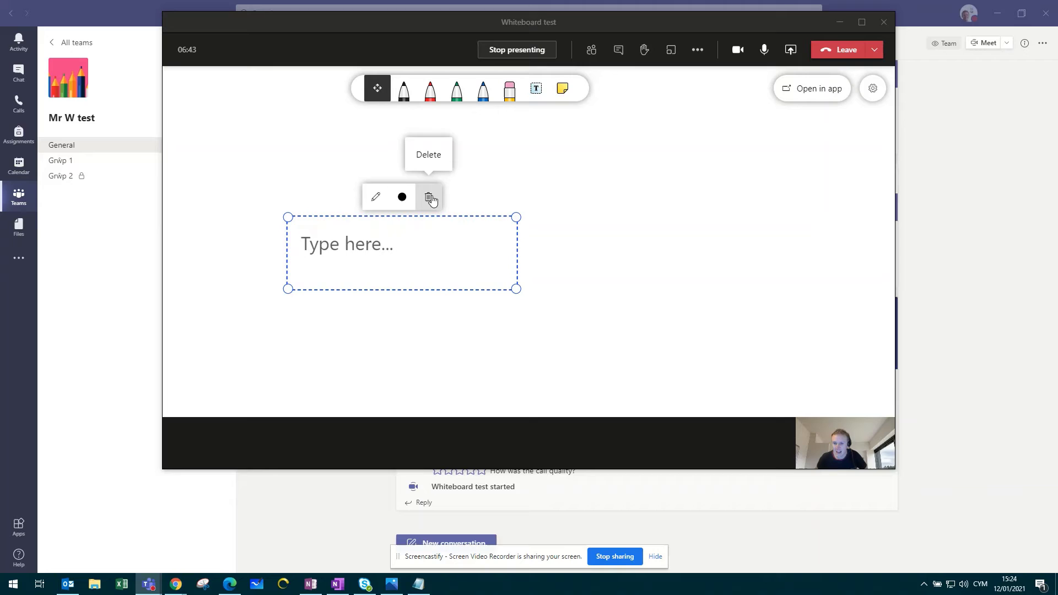
pyautogui.click(400, 200)
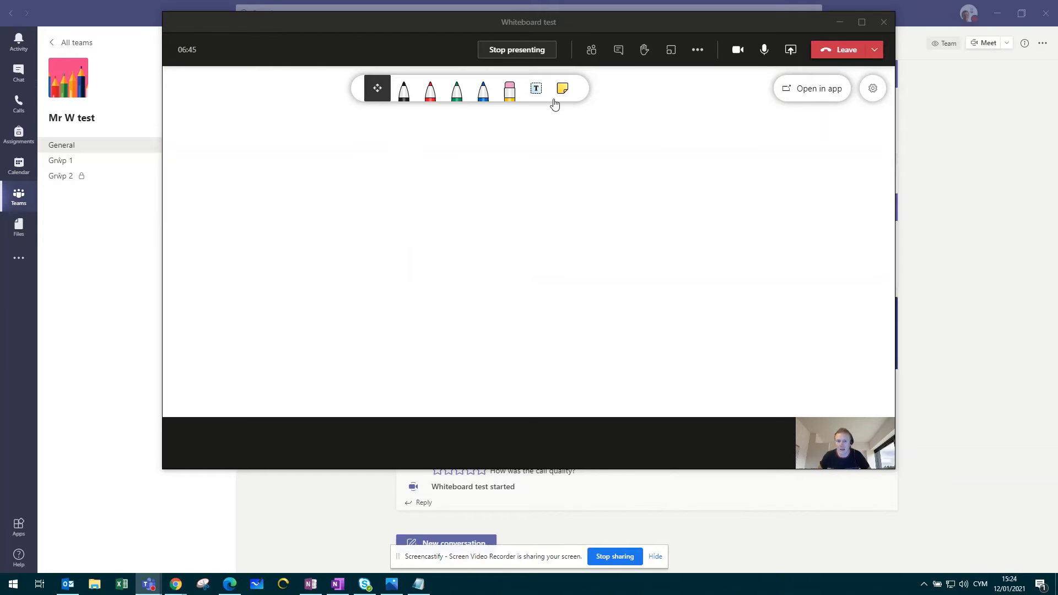
pyautogui.click(536, 89)
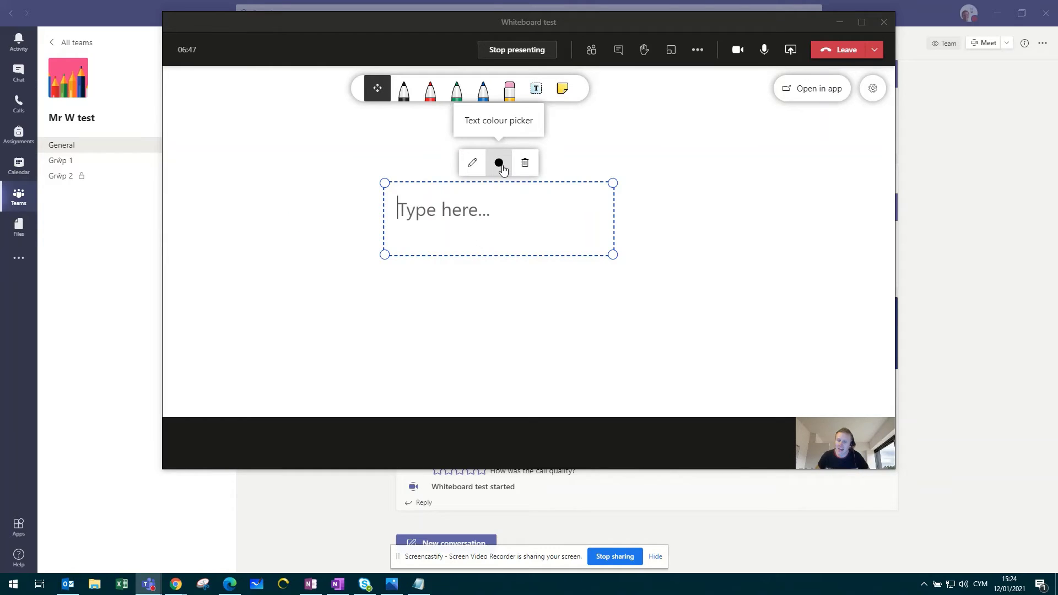
pyautogui.click(562, 89)
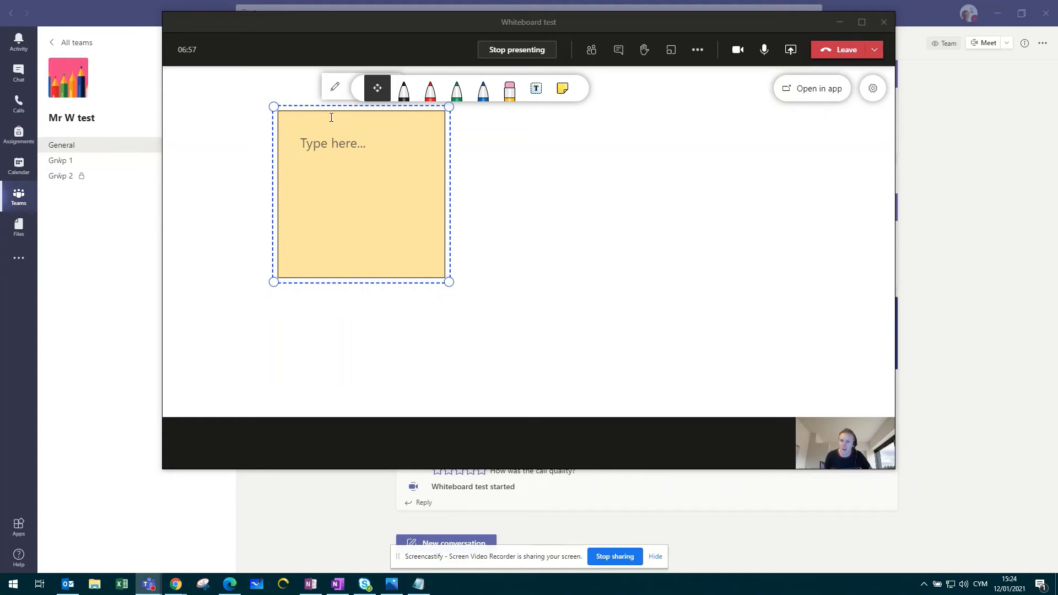
pyautogui.moveTo(326, 105); pyautogui.dragTo(334, 194)
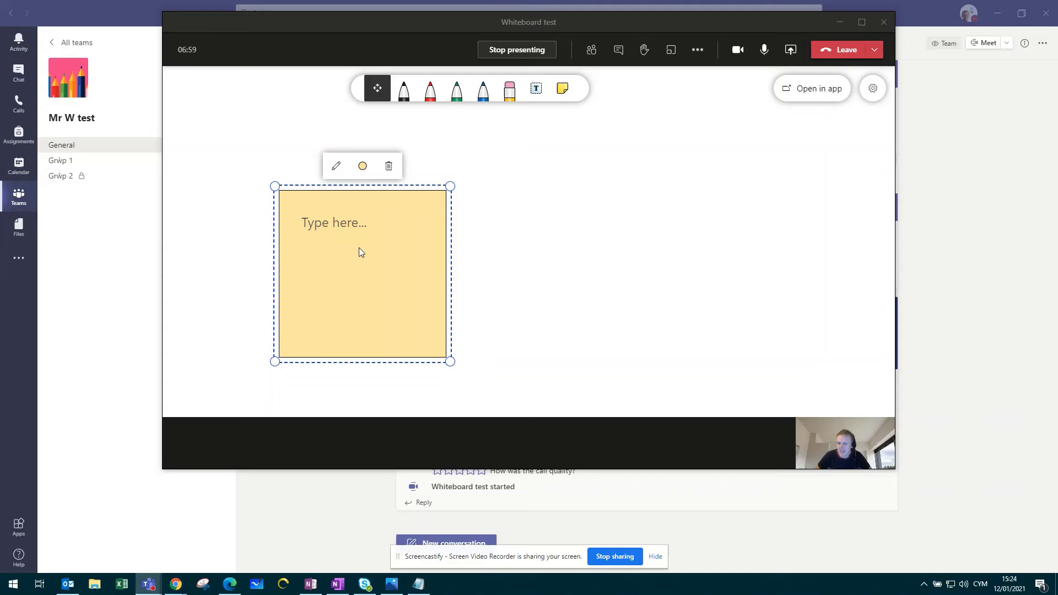
pyautogui.click(362, 167)
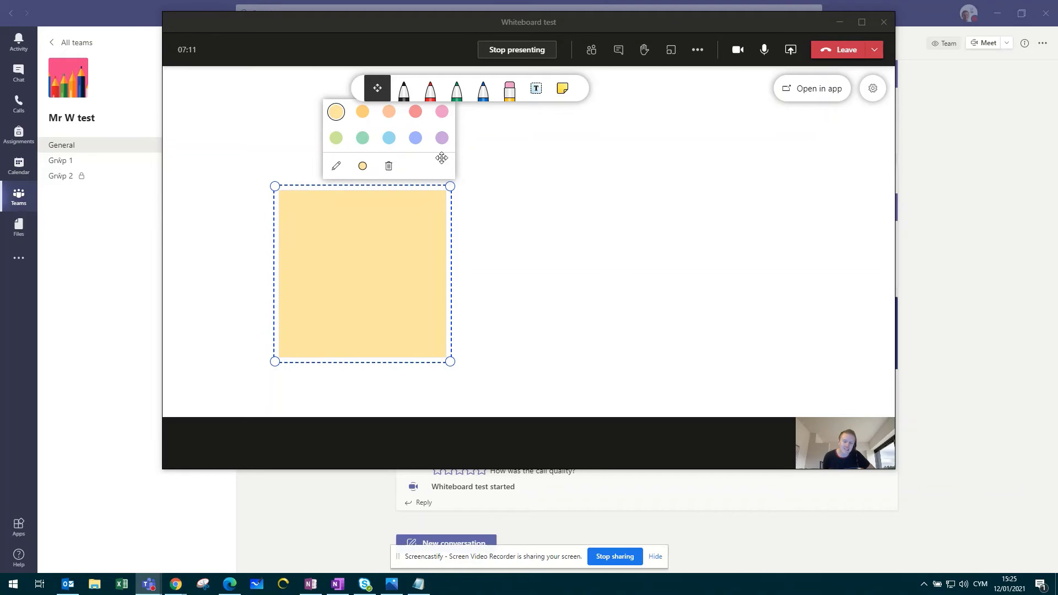
# Add a second sticky note, then delete both notes with the trash icon.
pyautogui.click(562, 88)
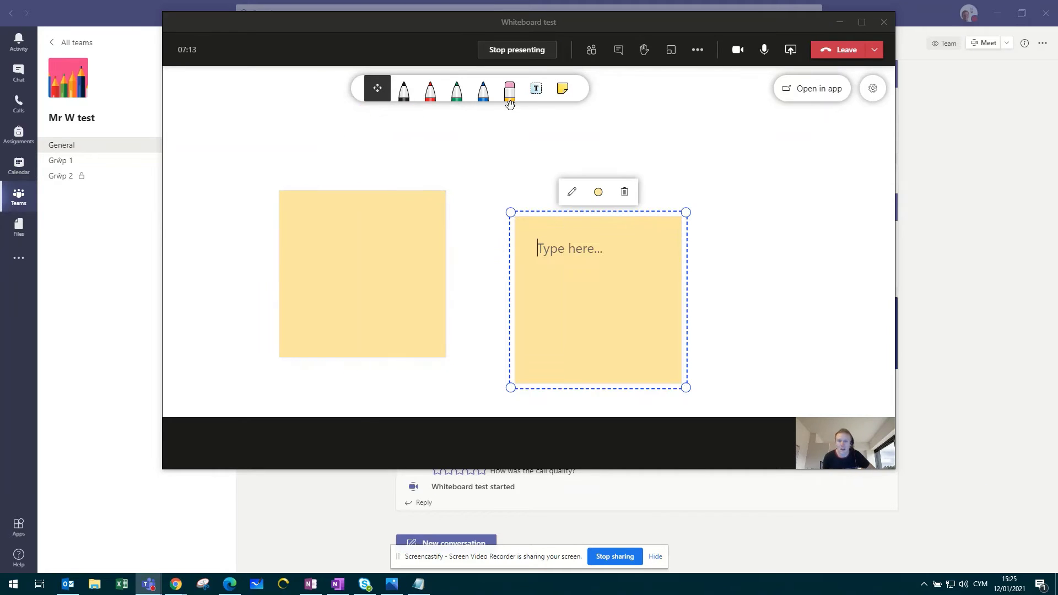
pyautogui.click(627, 191)
pyautogui.click(396, 202)
pyautogui.click(387, 166)
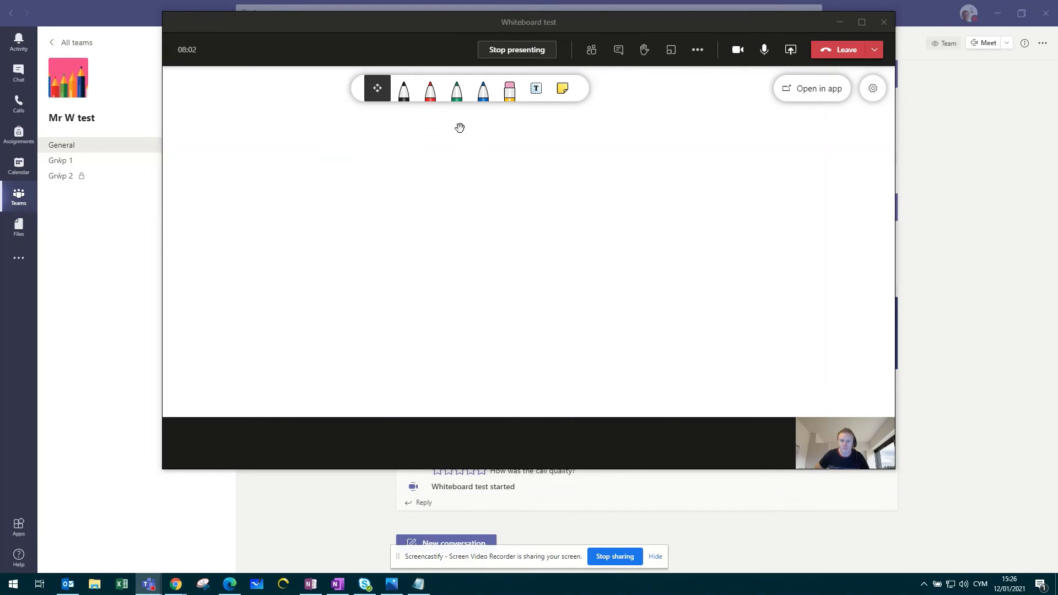
# Place two sticky notes side by side, colour the right one darker orange, and frame both.
pyautogui.click(562, 88)
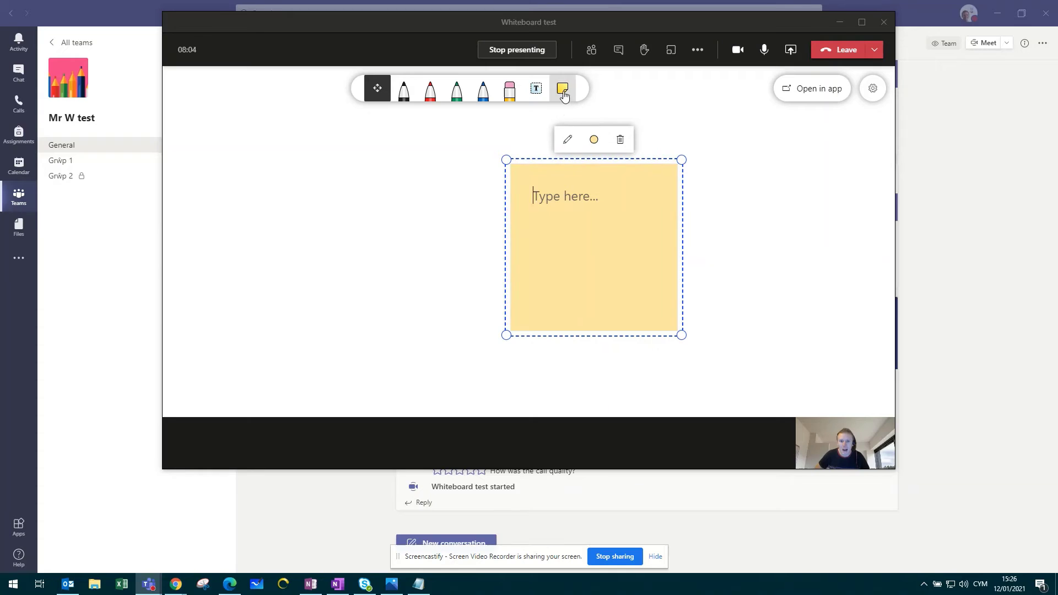
pyautogui.moveTo(572, 160); pyautogui.dragTo(457, 166)
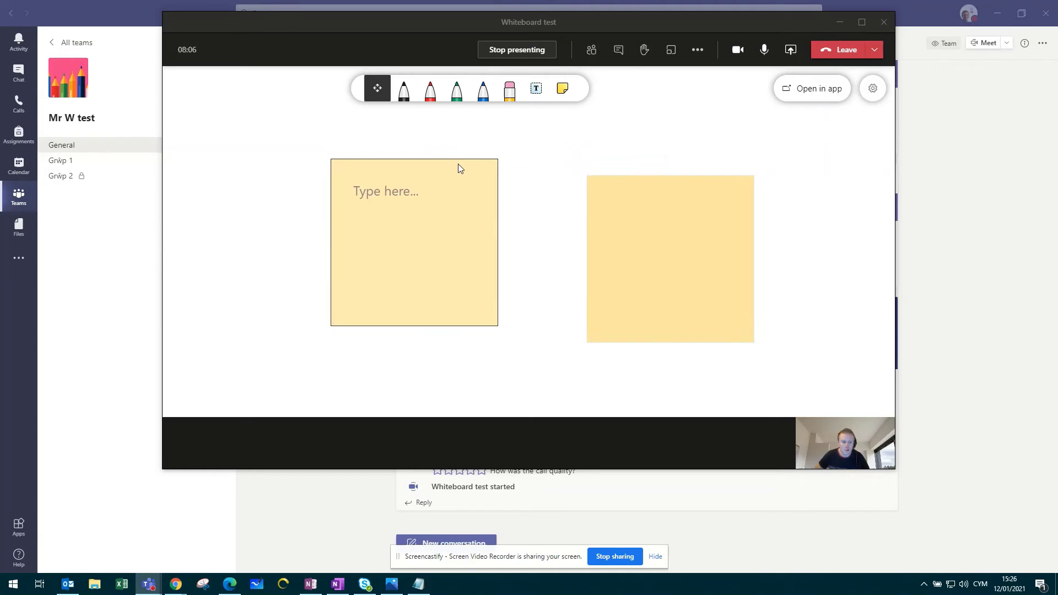
pyautogui.click(640, 183)
pyautogui.click(671, 152)
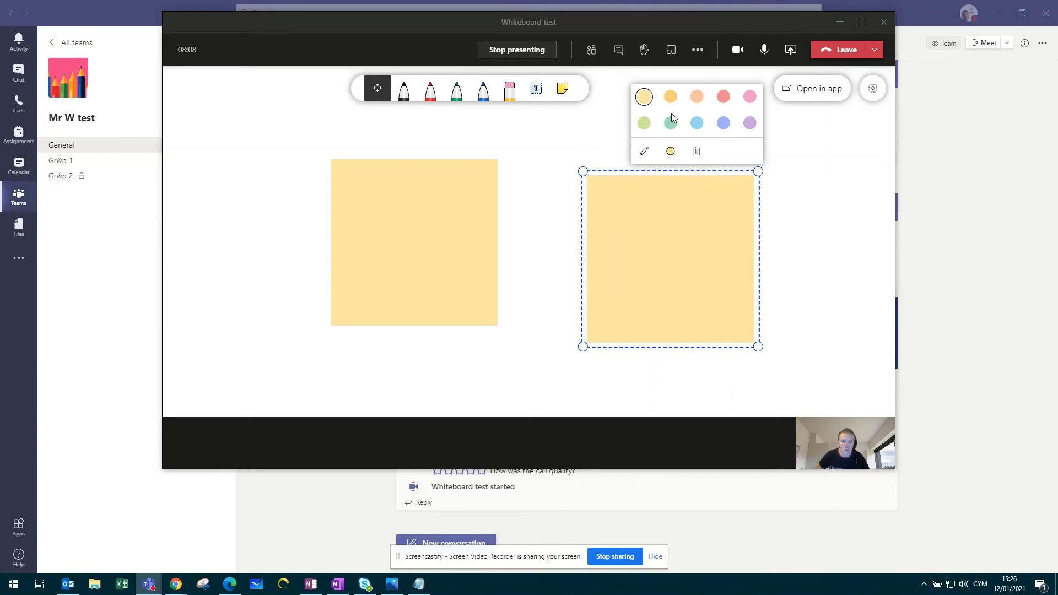
pyautogui.click(669, 96)
pyautogui.click(379, 95)
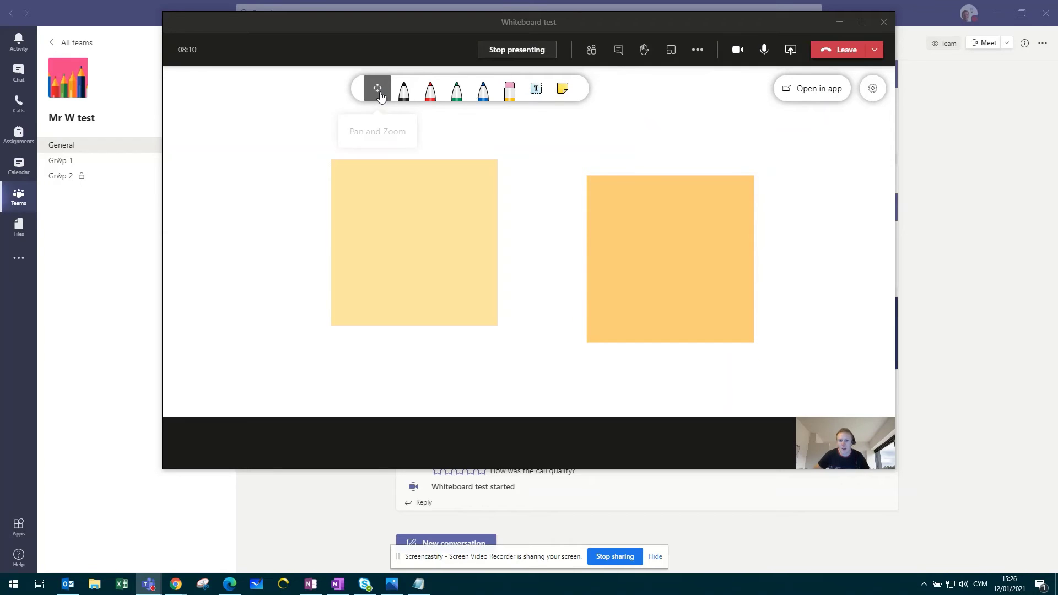
pyautogui.scroll(-6, 574, 202)
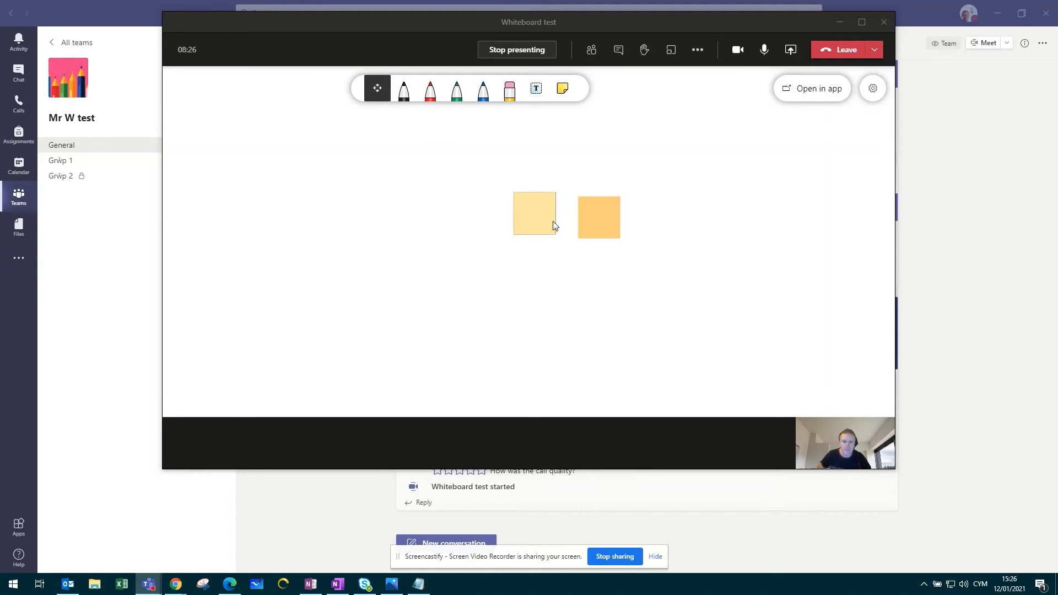
pyautogui.scroll(4, 595, 190)
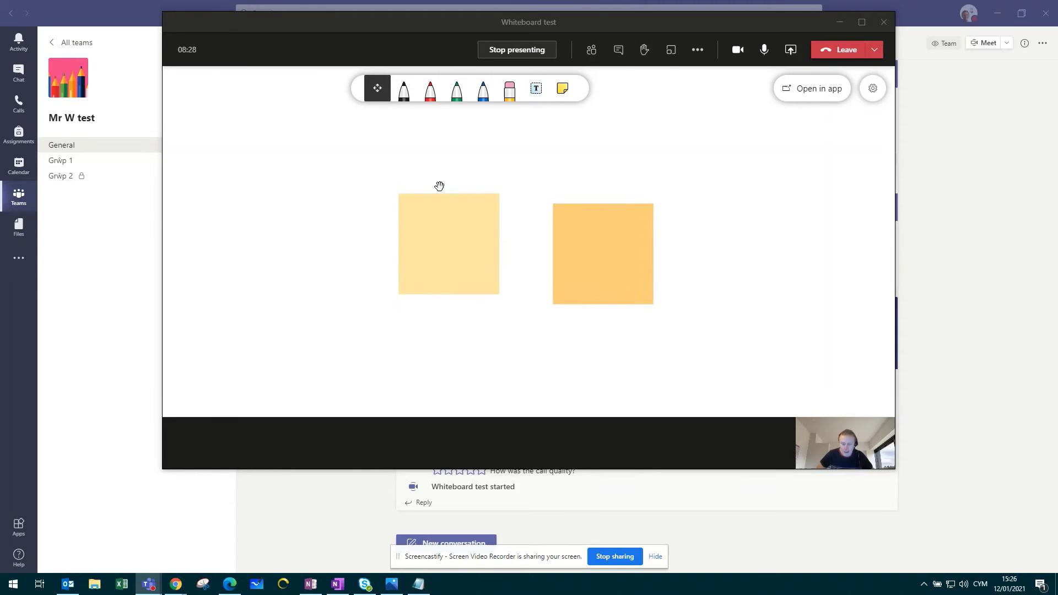
pyautogui.moveTo(338, 141)
pyautogui.mouseDown()
pyautogui.moveTo(335, 160)
pyautogui.moveTo(328, 130)
pyautogui.mouseUp()
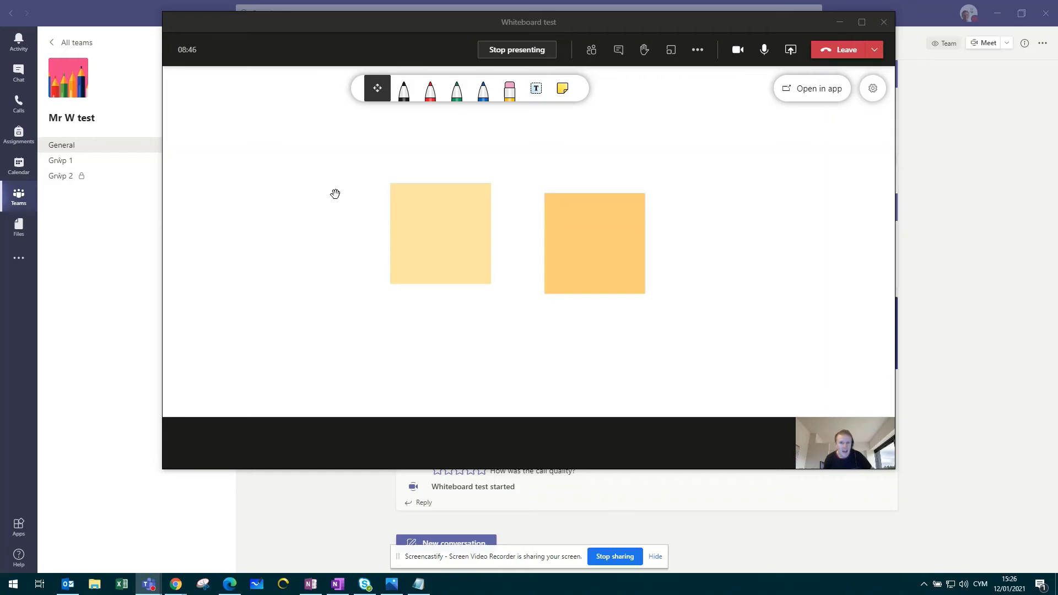
# Export the whiteboard as a PNG image and minimise the meeting window.
pyautogui.click(875, 92)
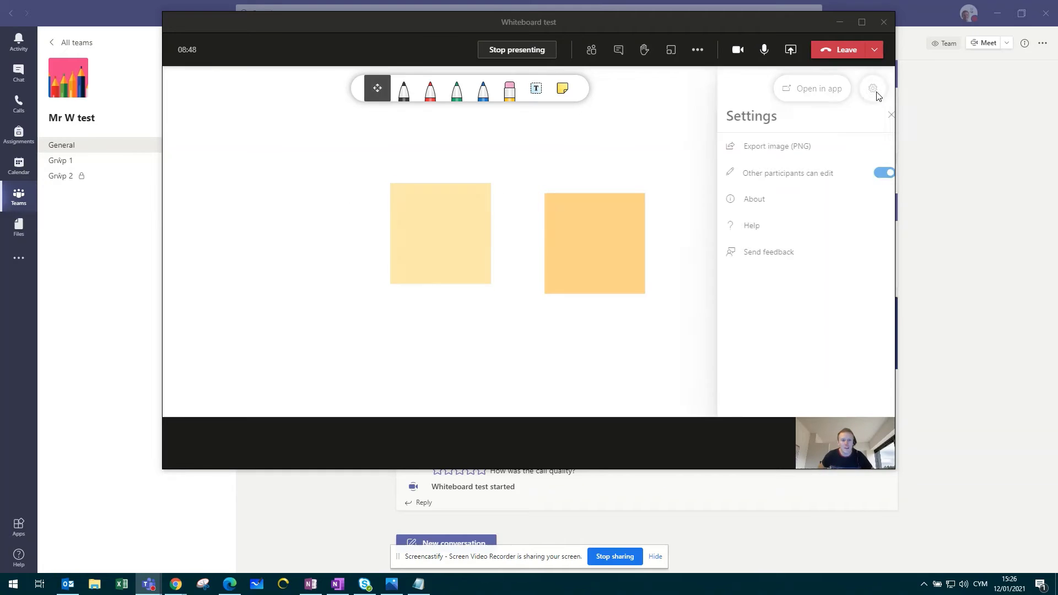
pyautogui.click(817, 148)
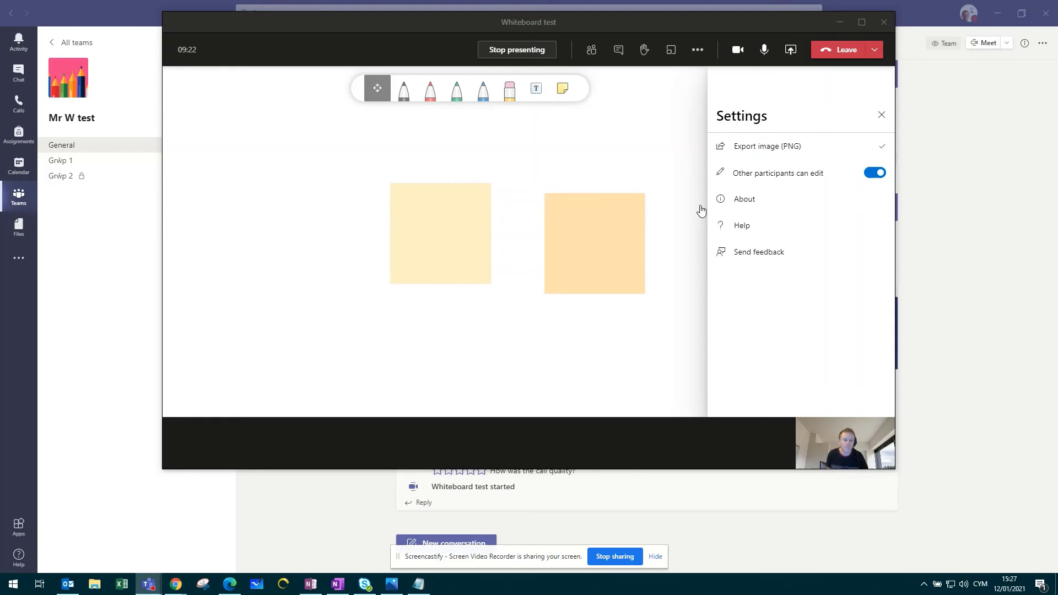
pyautogui.click(839, 22)
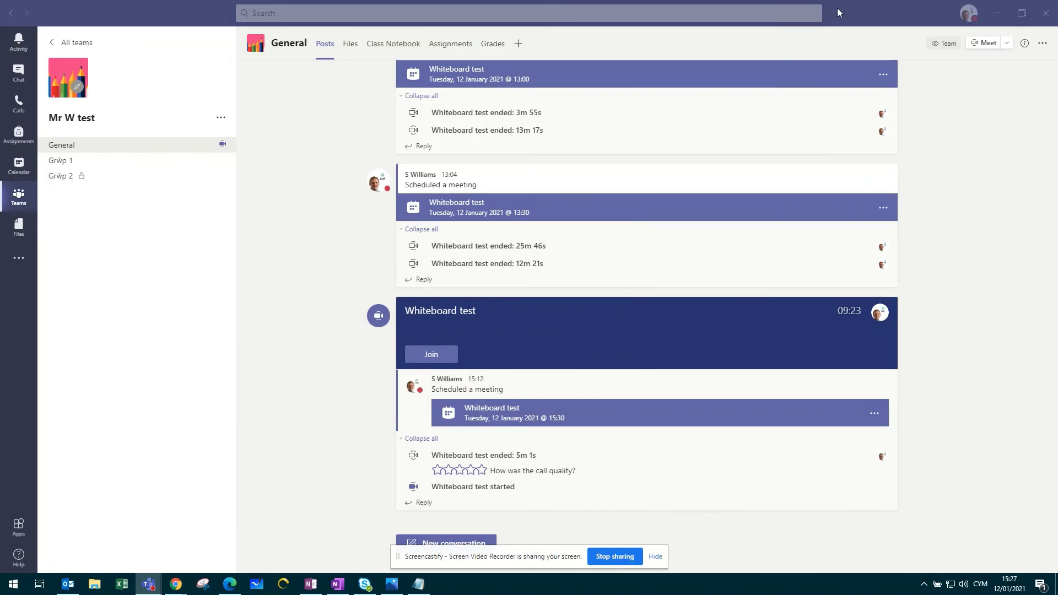
# Upload Whiteboard (2).png from Downloads to the General channel's Files and preview it.
pyautogui.click(350, 51)
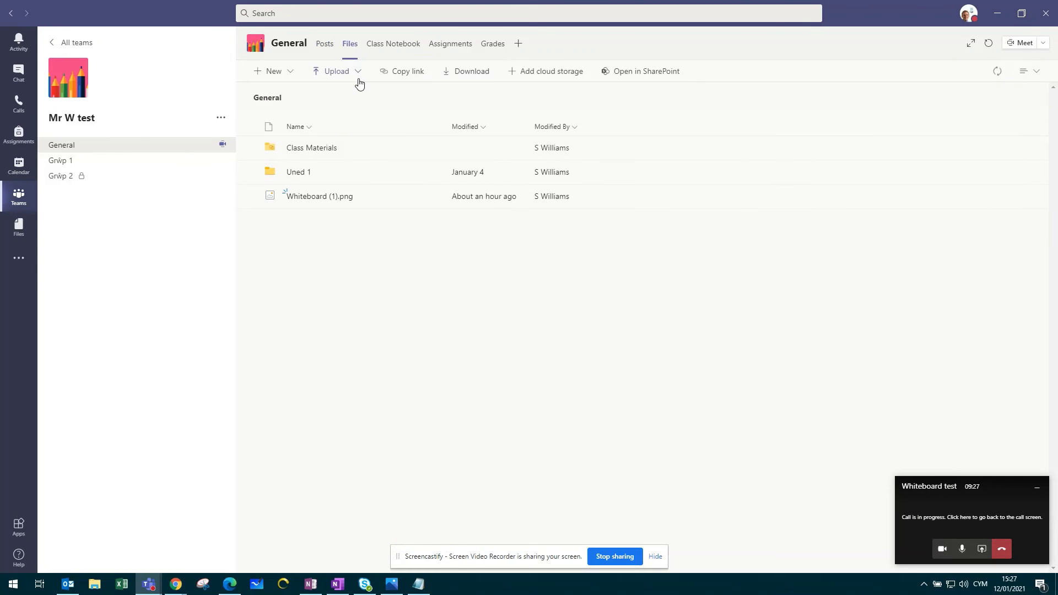
pyautogui.click(358, 74)
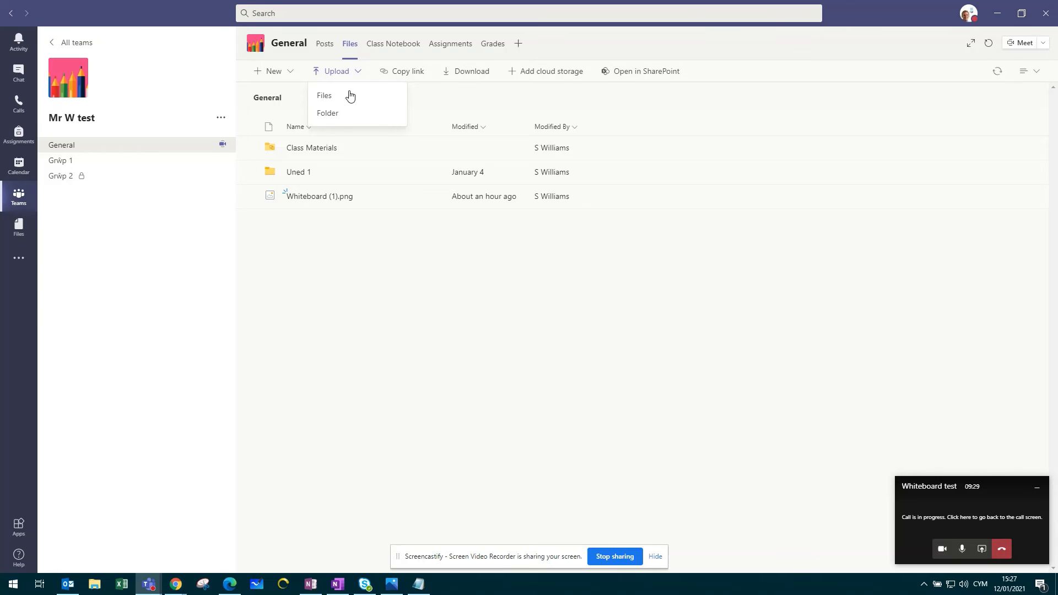
pyautogui.click(349, 96)
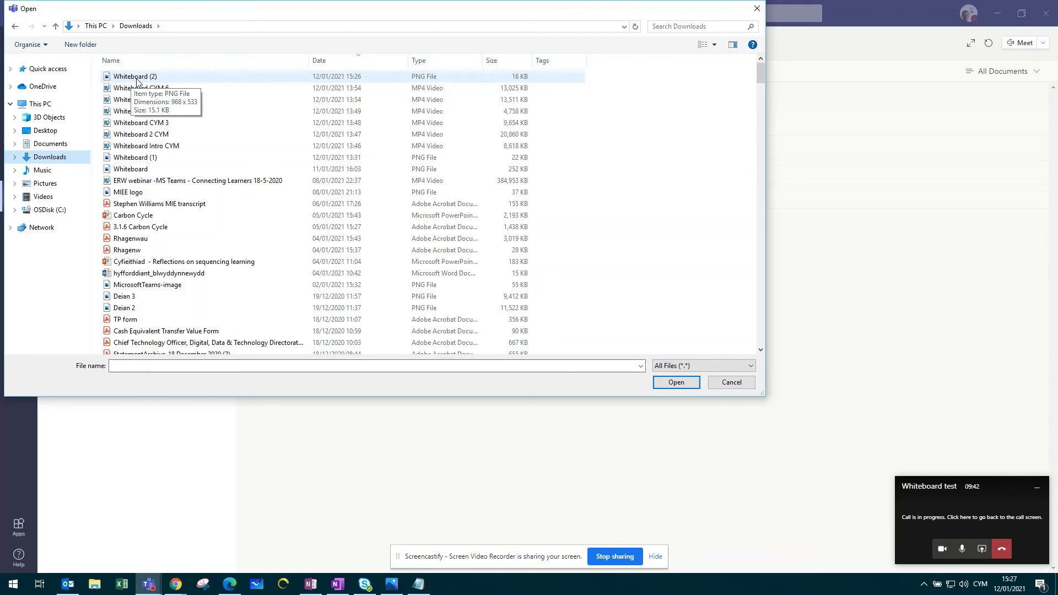
pyautogui.doubleClick(136, 82)
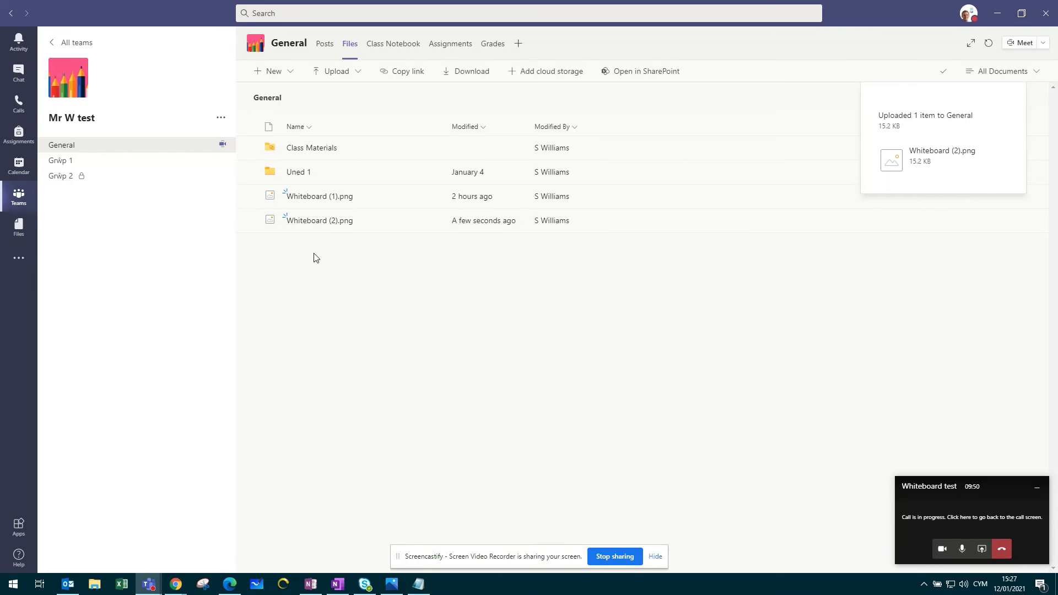
pyautogui.click(327, 221)
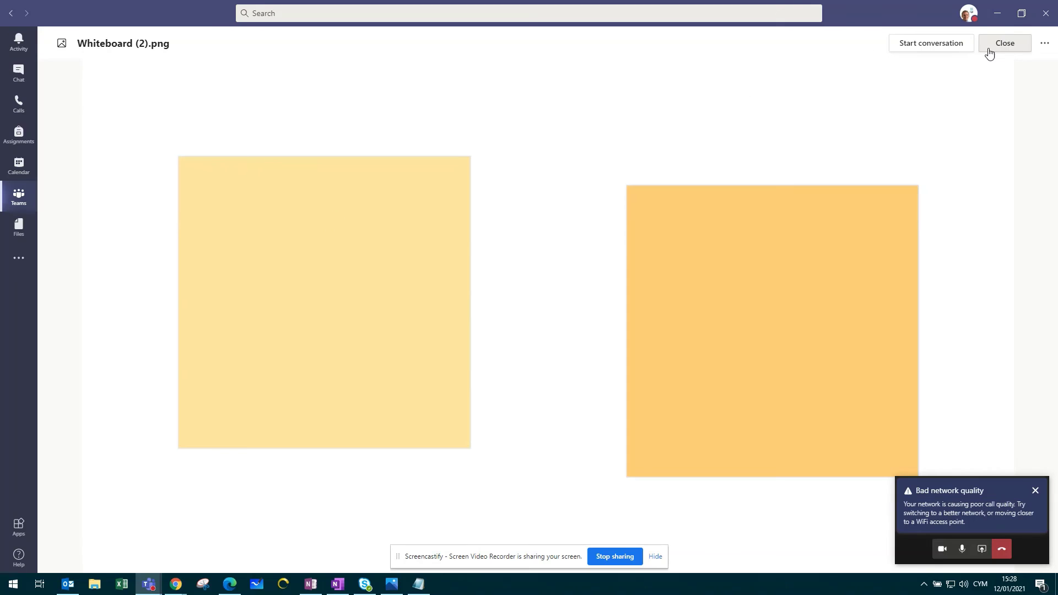
# Close the Whiteboard (2).png preview to return to the file list.
pyautogui.press('Escape')
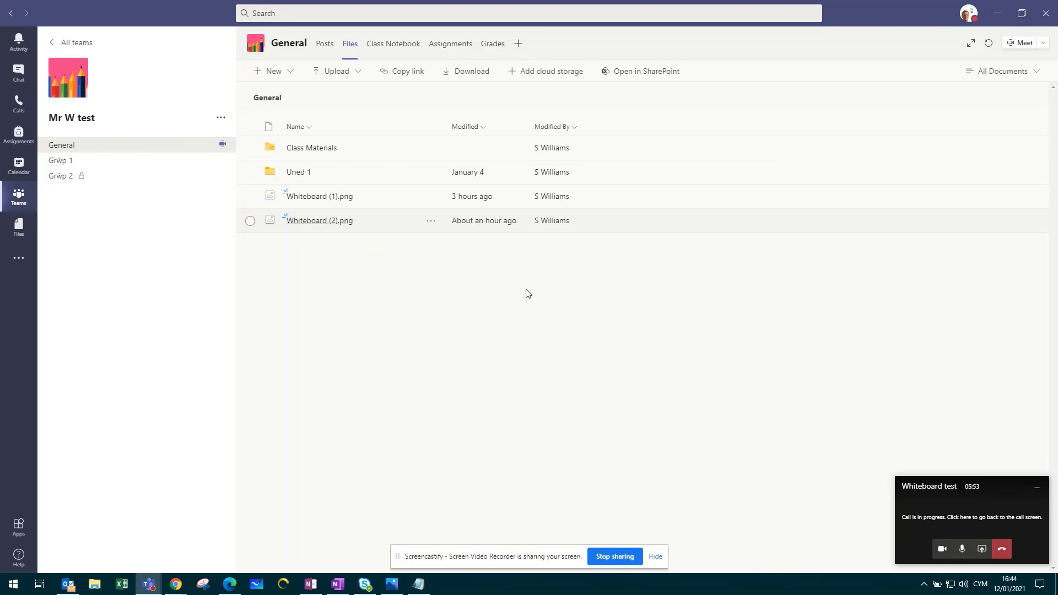
# Return to the call, stop presenting the whiteboard, and show the sharing choices.
pyautogui.click(961, 512)
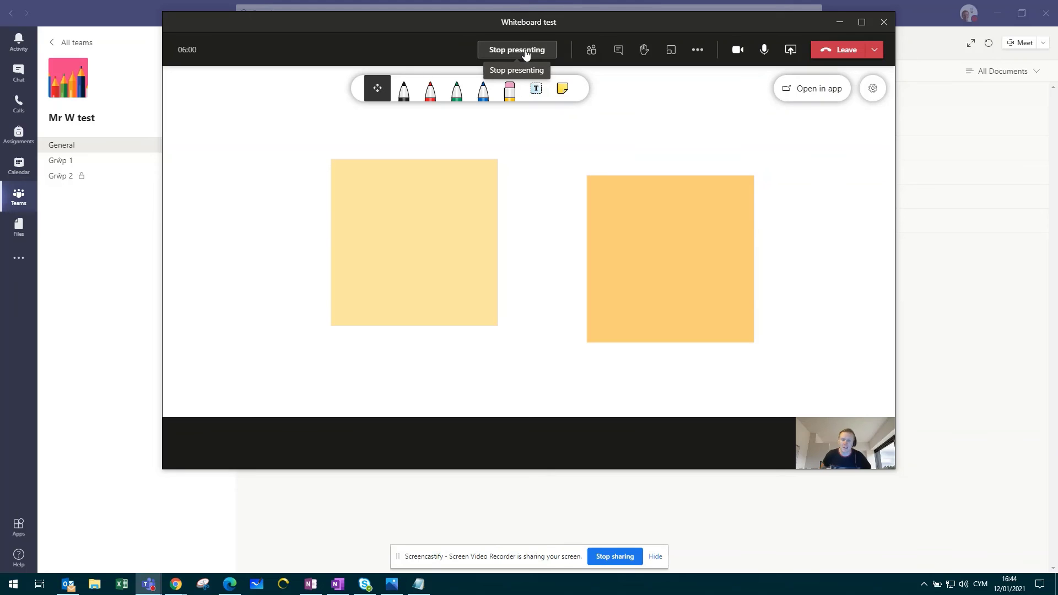
pyautogui.click(526, 50)
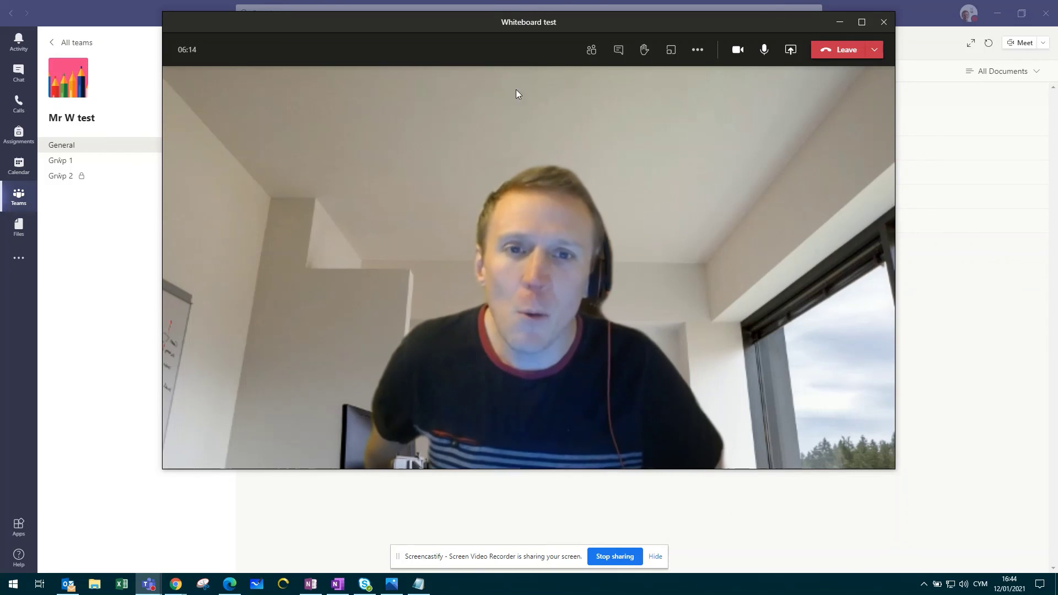
pyautogui.click(791, 50)
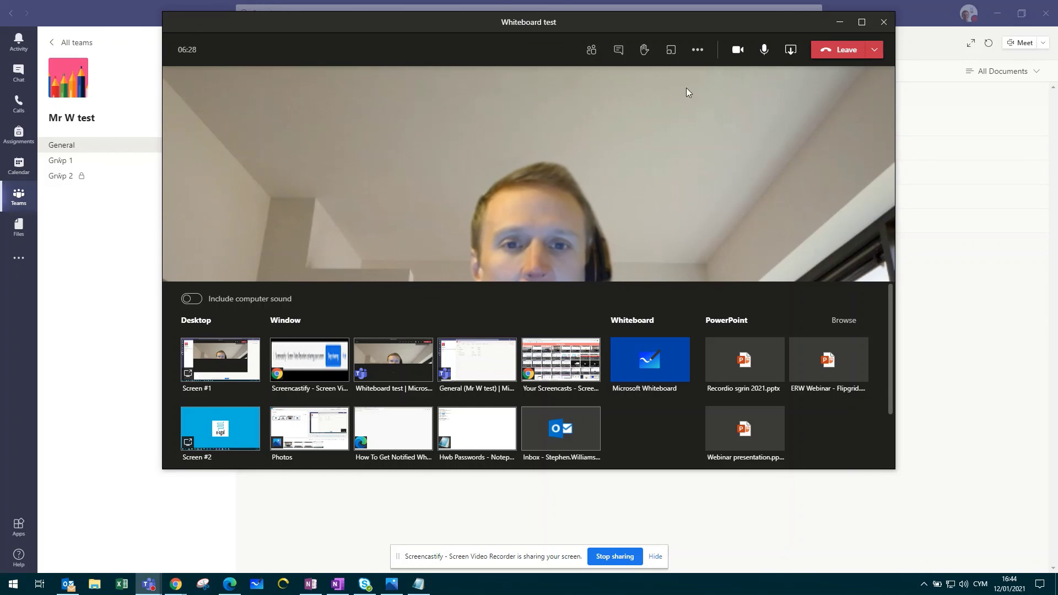
# Hide the share tray so only the camera video shows.
pyautogui.click(789, 50)
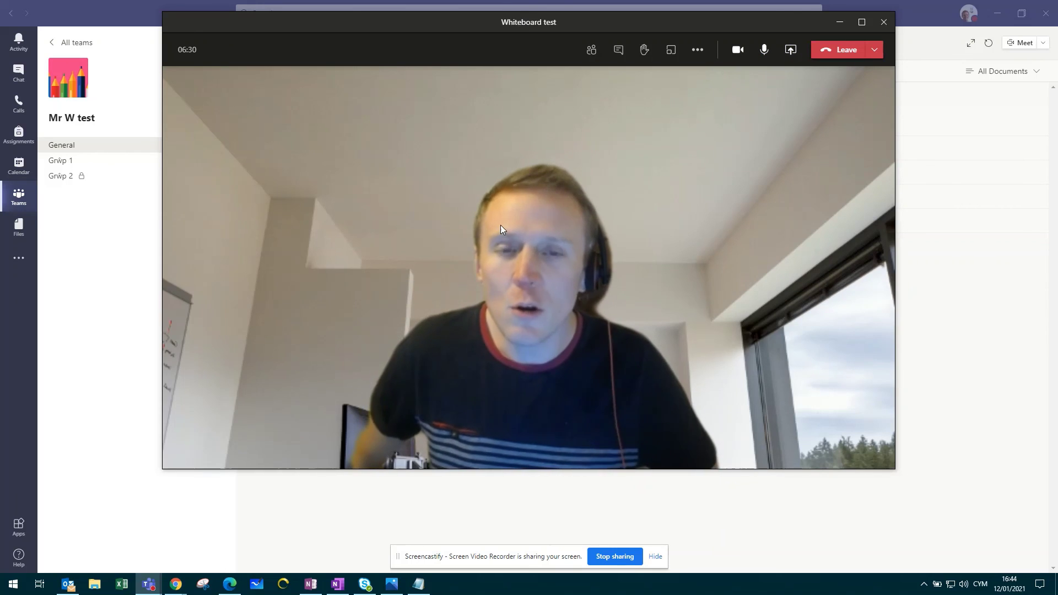